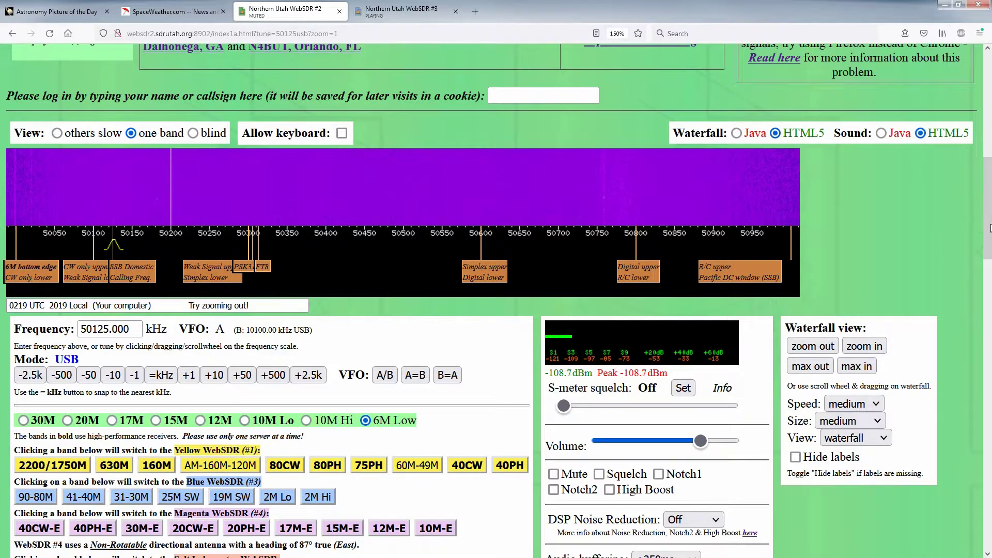
# - Scroll the WebSDR #2 page, then switch to the WebSDR #3 receiver page on 2M High
pyautogui.moveTo(989, 227); pyautogui.dragTo(990, 237)
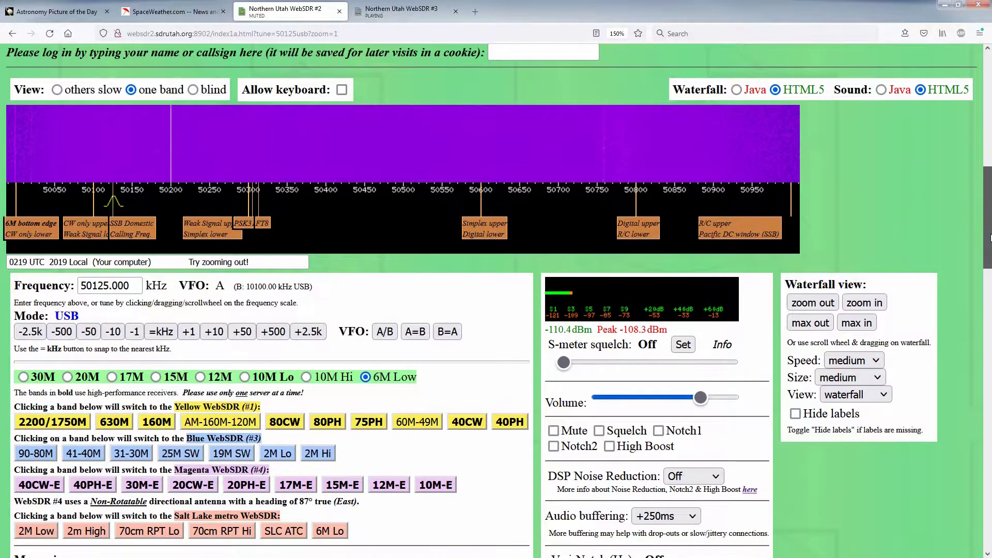
pyautogui.click(380, 11)
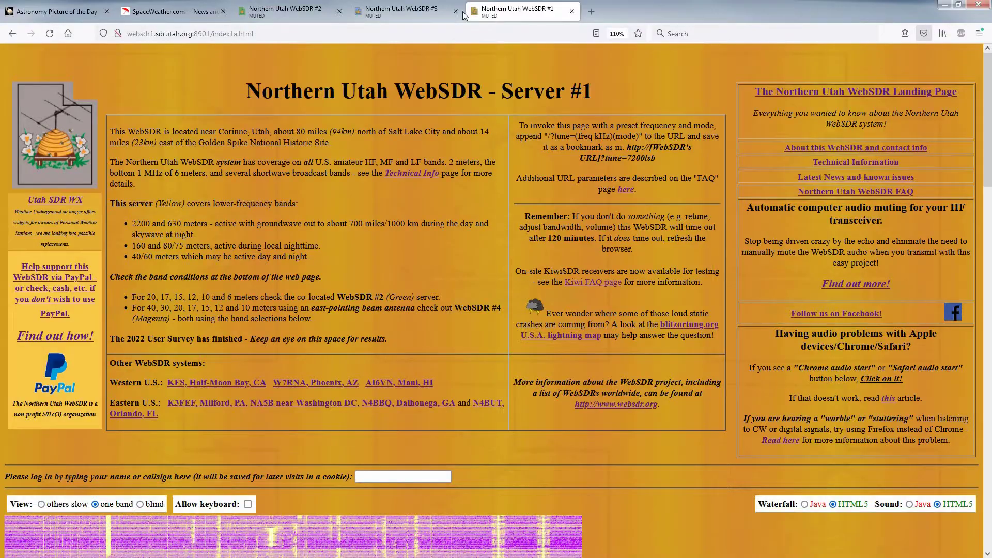
# - Scroll down to the Server #1 40M waterfall and enlarge the page two browser zoom steps
pyautogui.moveTo(990, 73); pyautogui.dragTo(959, 185)
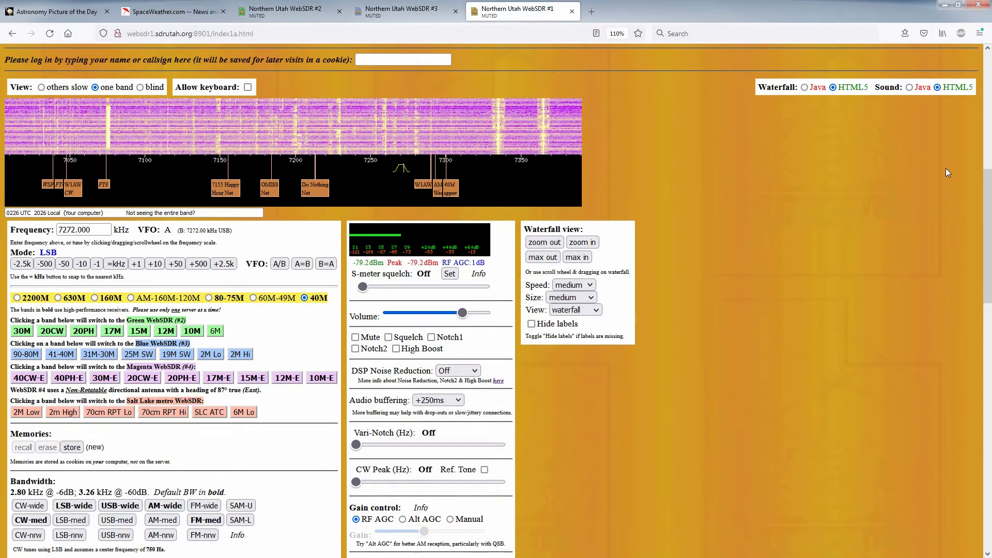
pyautogui.hotkey('ctrl', '+')
pyautogui.hotkey('ctrl', '+')
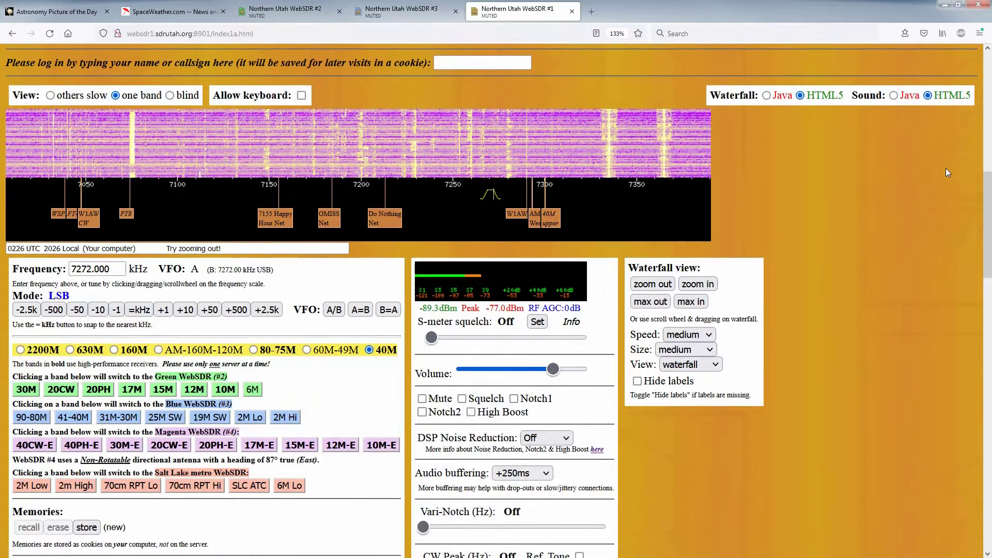
pyautogui.hotkey('ctrl', '+')
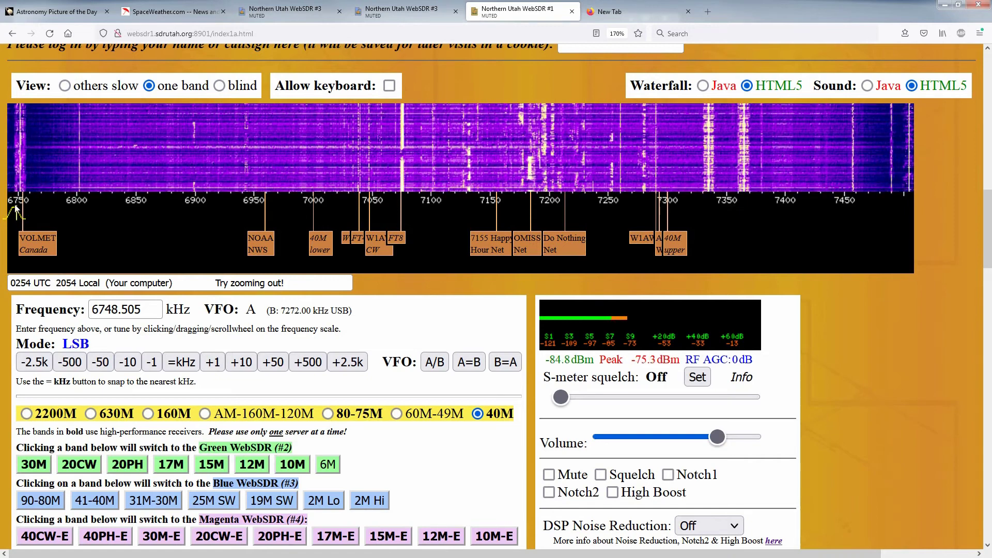
# - Tune up the 40-meter band from 6750 kHz to about 7120, then about 7507 kHz
pyautogui.moveTo(16, 209); pyautogui.dragTo(454, 215)
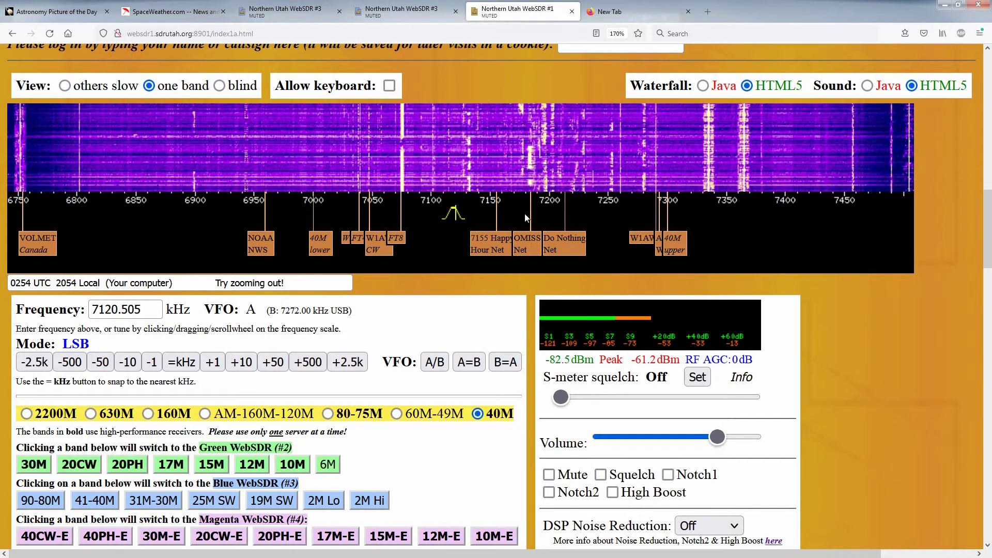
pyautogui.moveTo(525, 218); pyautogui.dragTo(909, 206)
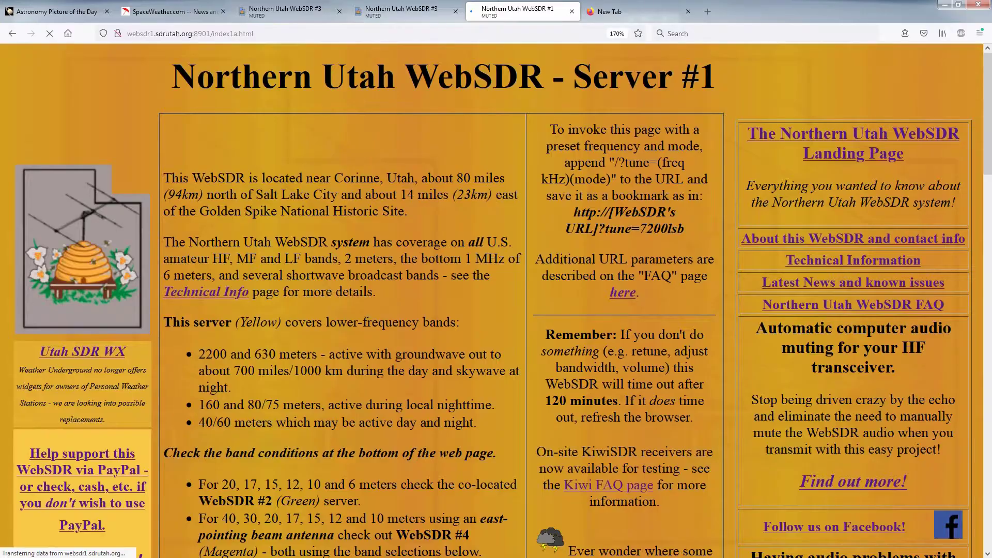
# - Scroll the reloaded Server #1 page down to the 40M waterfall and frequency controls
pyautogui.scroll(-15, 465, 162)
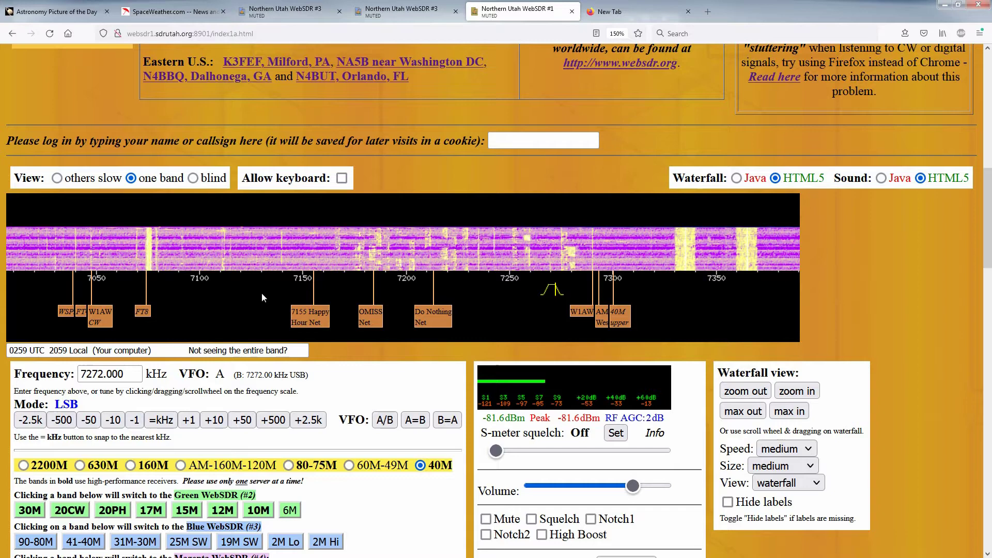
# - Show the whole 40M band, tune to about 7102, 7367 and 6892 kHz, then enter 7272 kHz
pyautogui.click(746, 413)
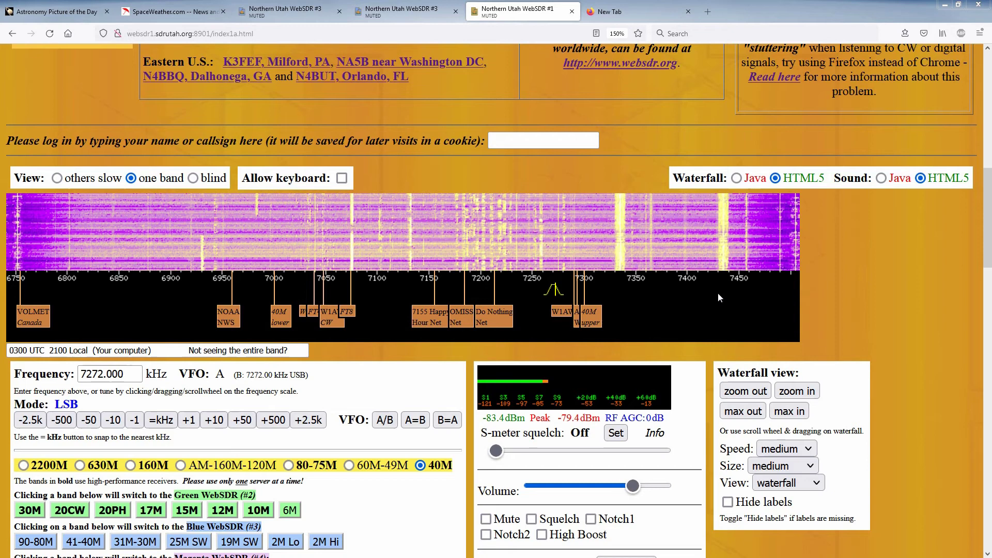
pyautogui.click(378, 279)
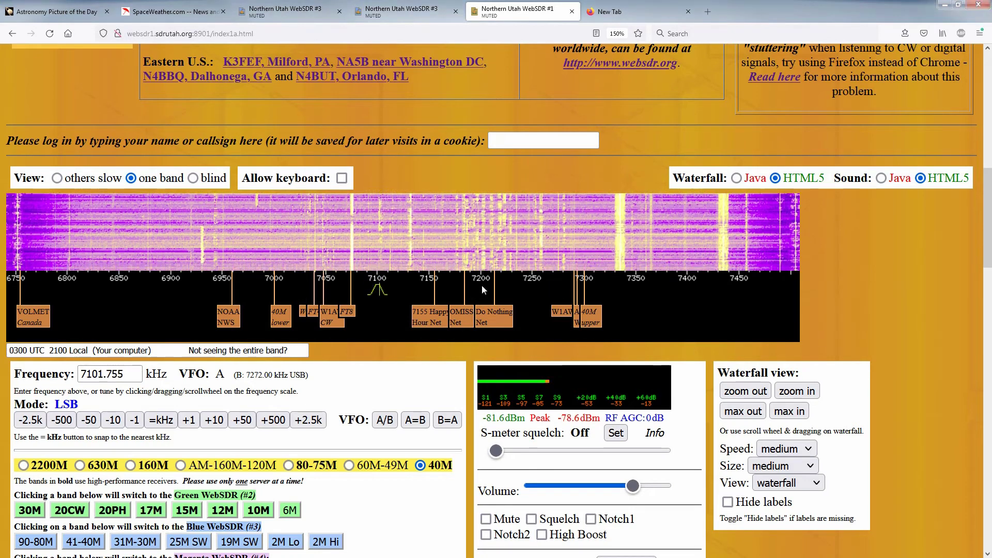
pyautogui.click(652, 284)
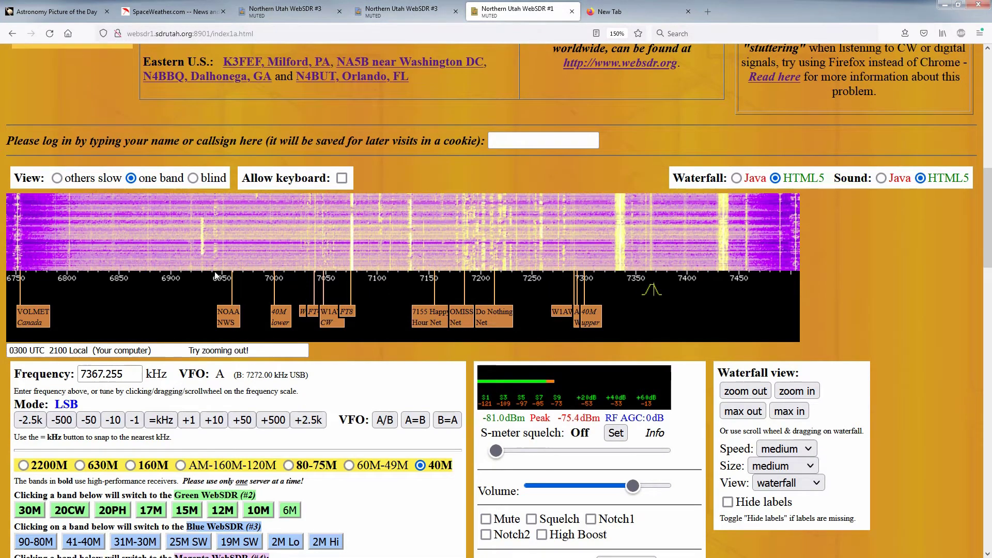
pyautogui.click(160, 279)
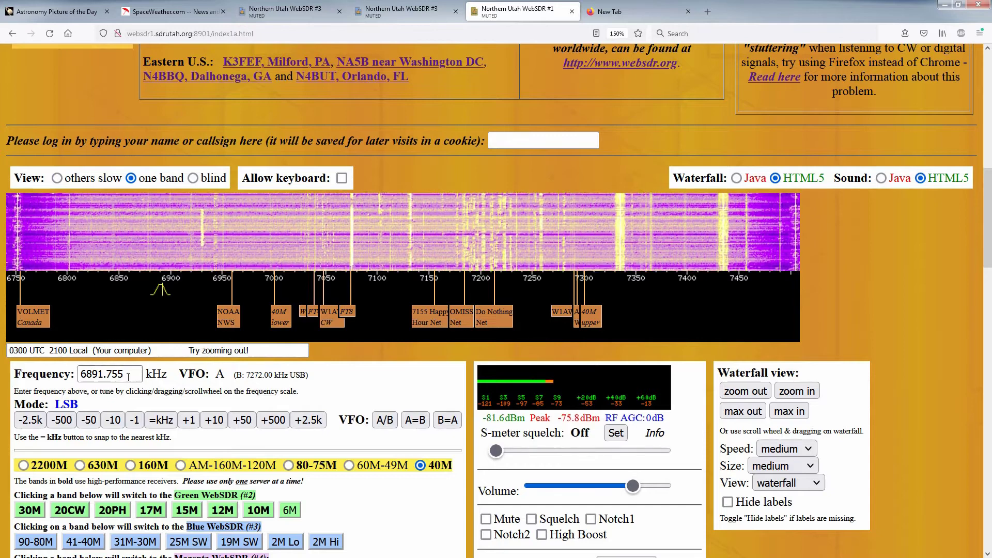
pyautogui.write('7272')
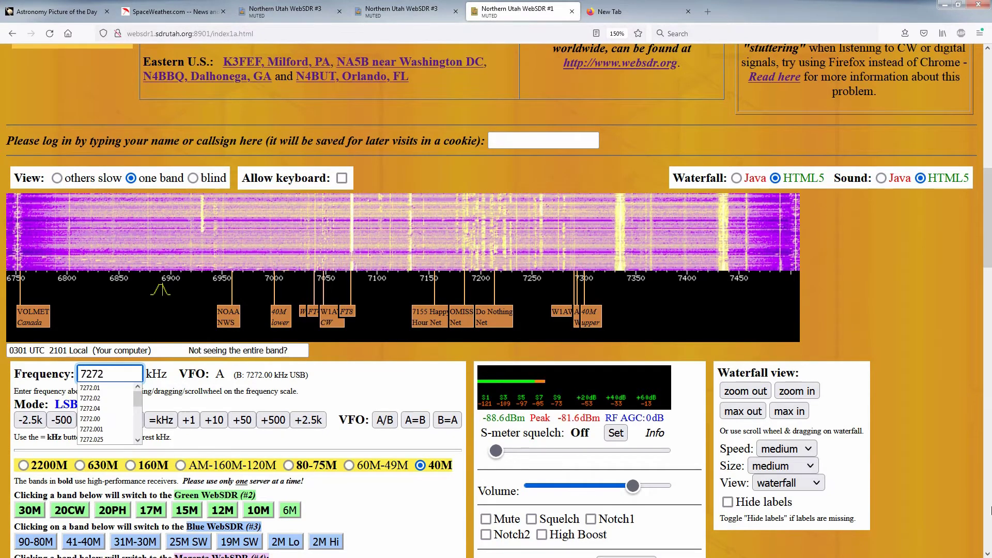
pyautogui.press('Return')
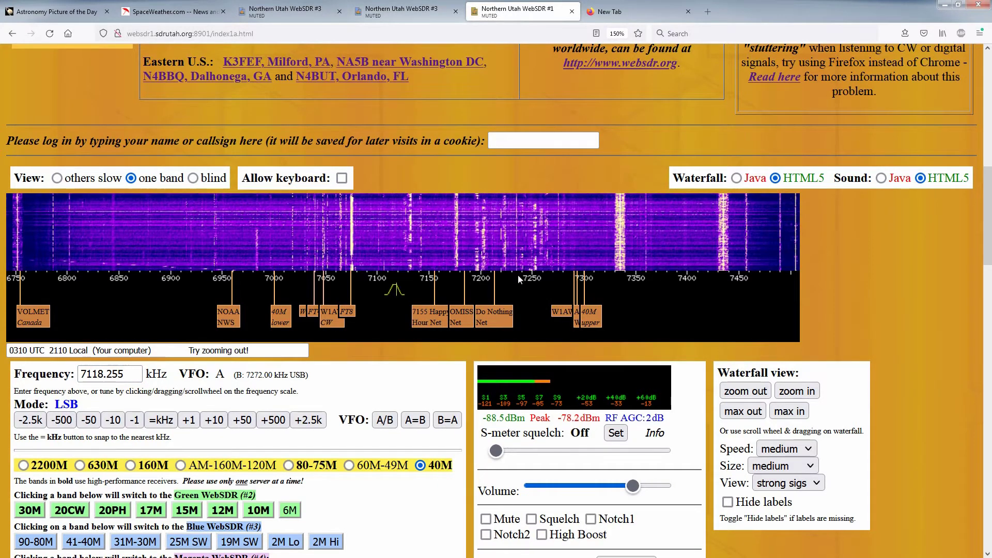
# - Tune near 7237 kHz, zoom in three times, and set the frequency to exactly 7235.000 kHz
pyautogui.click(518, 279)
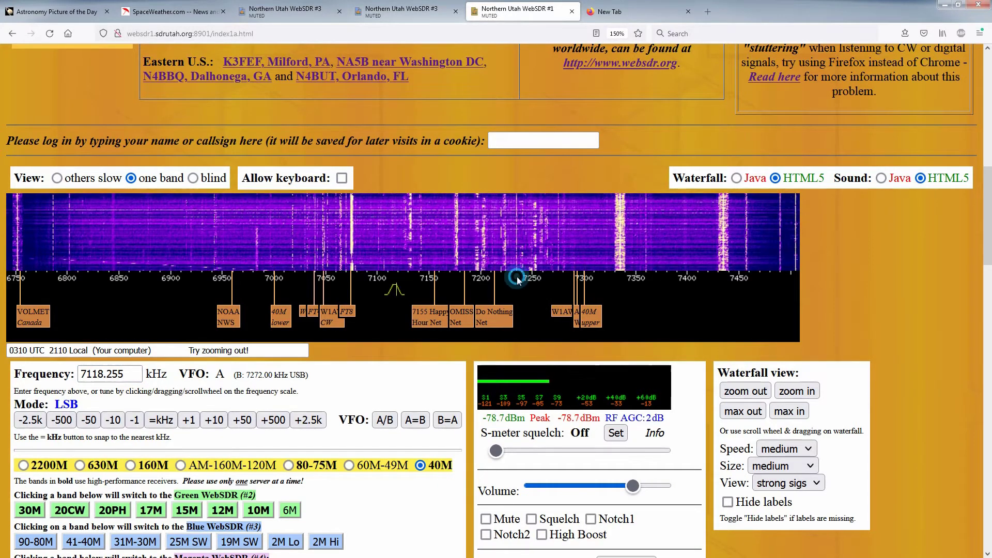
pyautogui.click(796, 391)
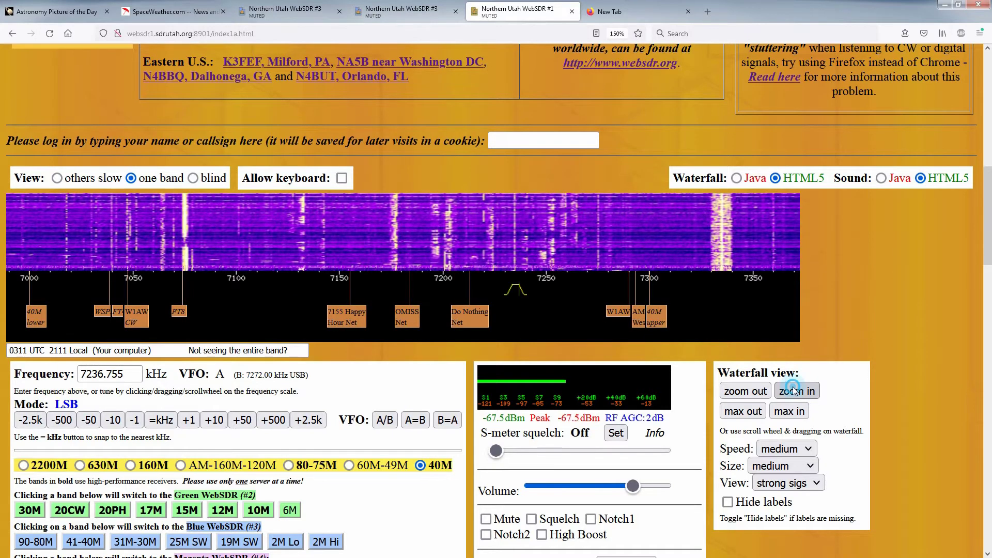
pyautogui.click(796, 391)
pyautogui.click(795, 391)
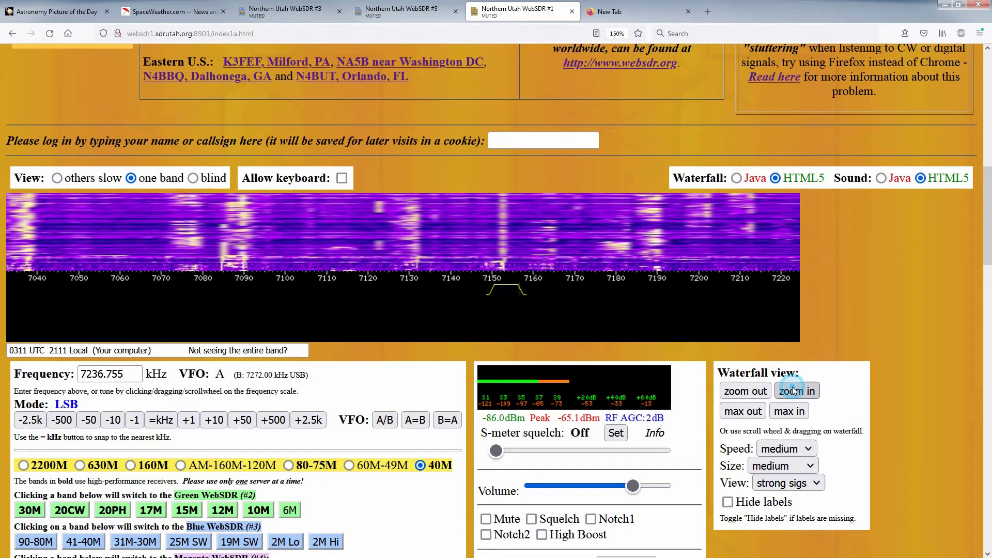
pyautogui.moveTo(502, 287); pyautogui.dragTo(488, 287)
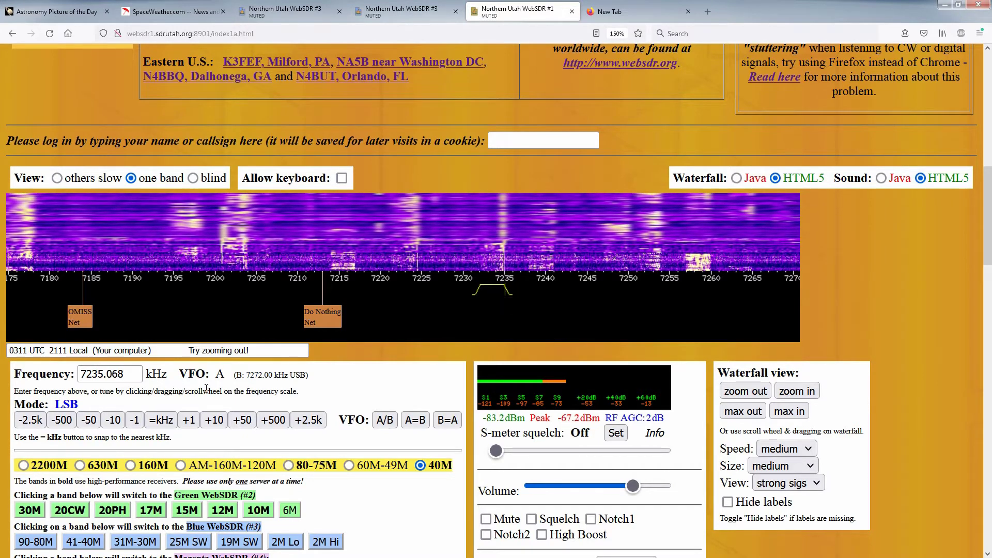
pyautogui.click(161, 421)
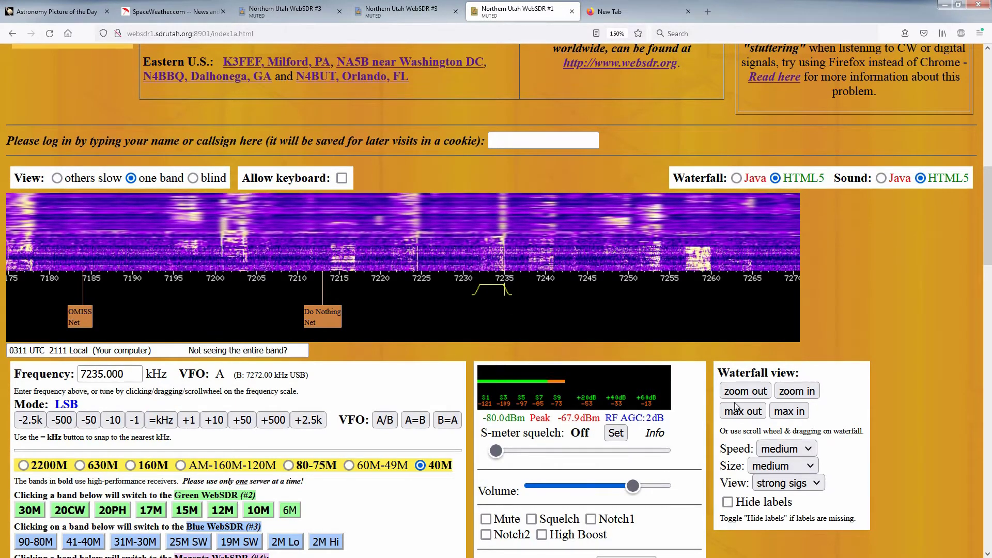
# - Zoom the waterfall to its closest span around 7235 kHz, then back out to the full band
pyautogui.click(798, 391)
pyautogui.click(802, 391)
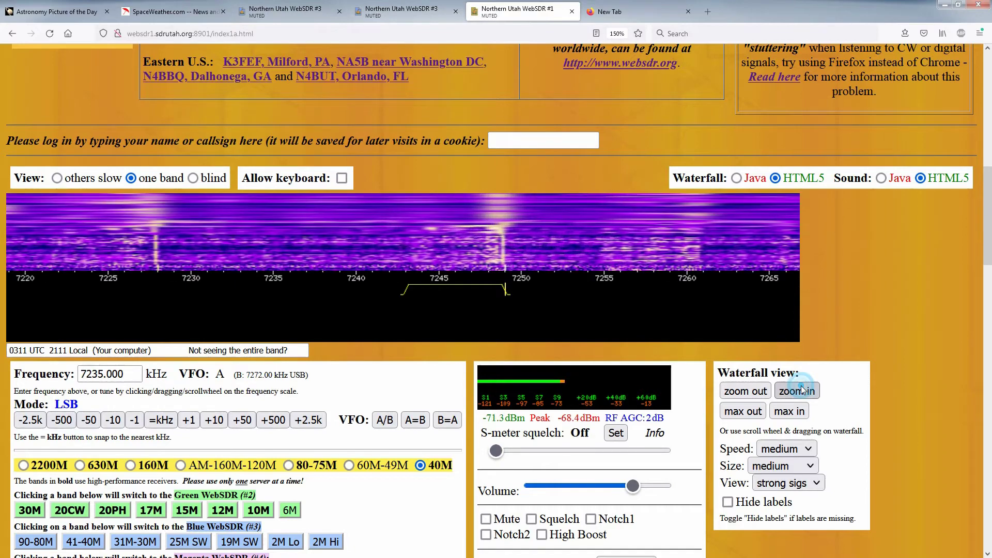
pyautogui.click(803, 391)
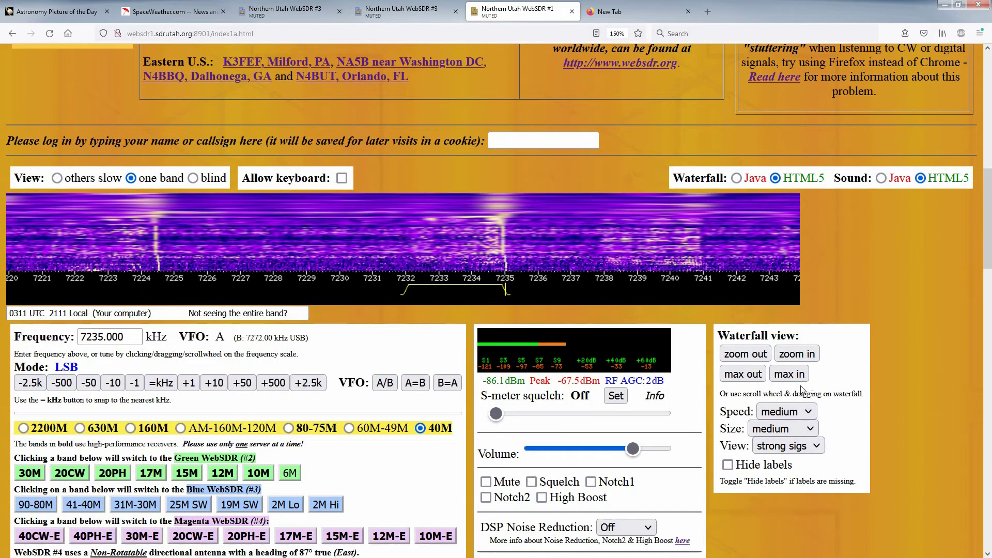
pyautogui.click(743, 374)
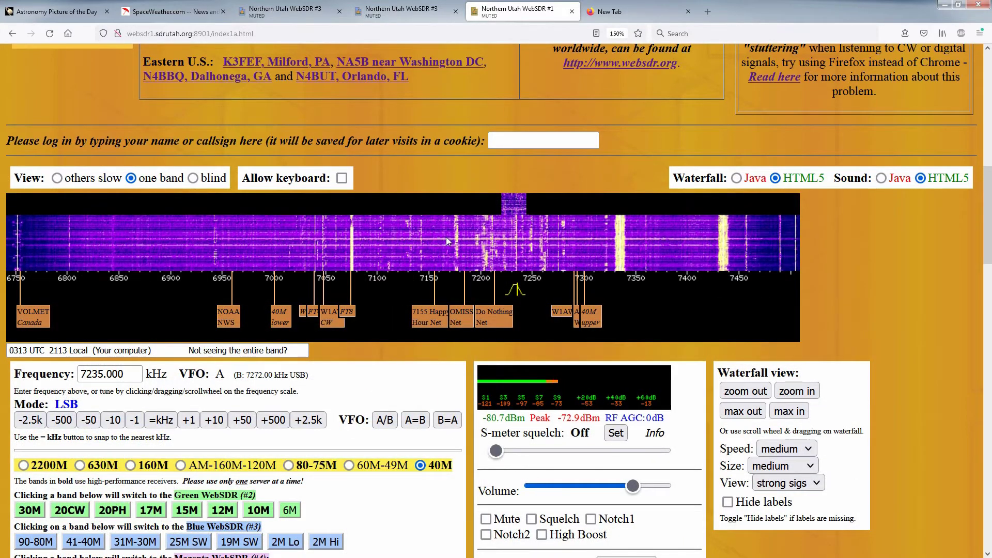
pyautogui.scroll(2, 446, 237)
pyautogui.scroll(3, 444, 237)
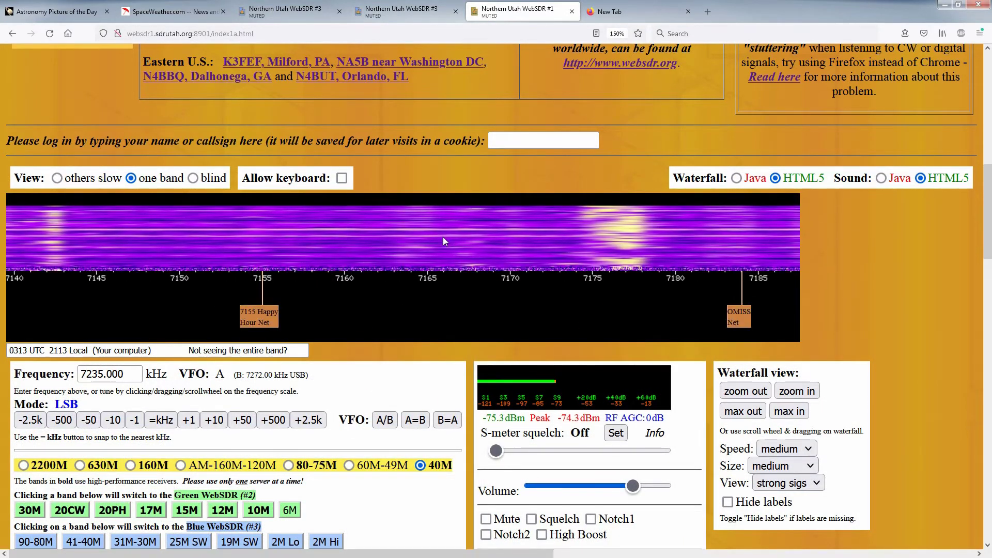
pyautogui.scroll(-3, 443, 237)
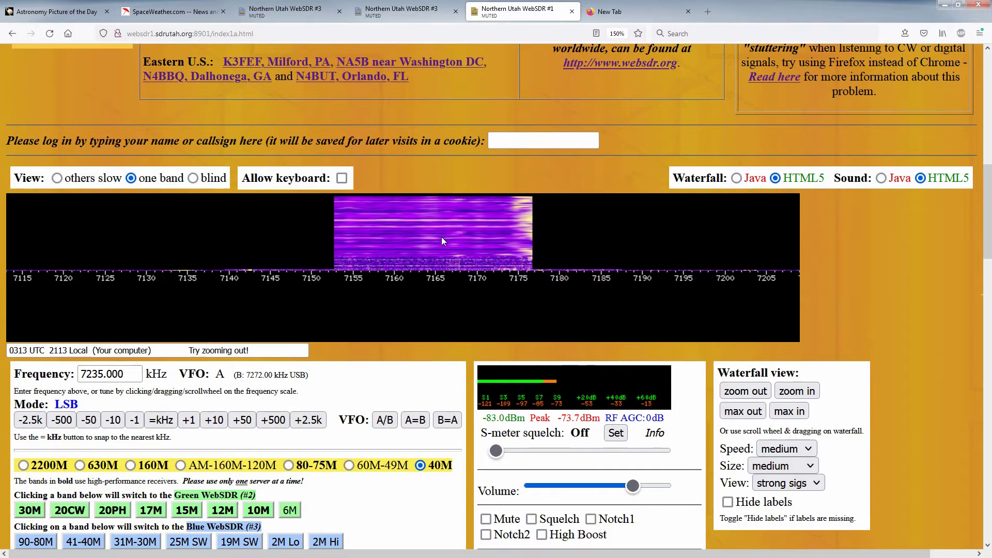
pyautogui.scroll(-2, 441, 237)
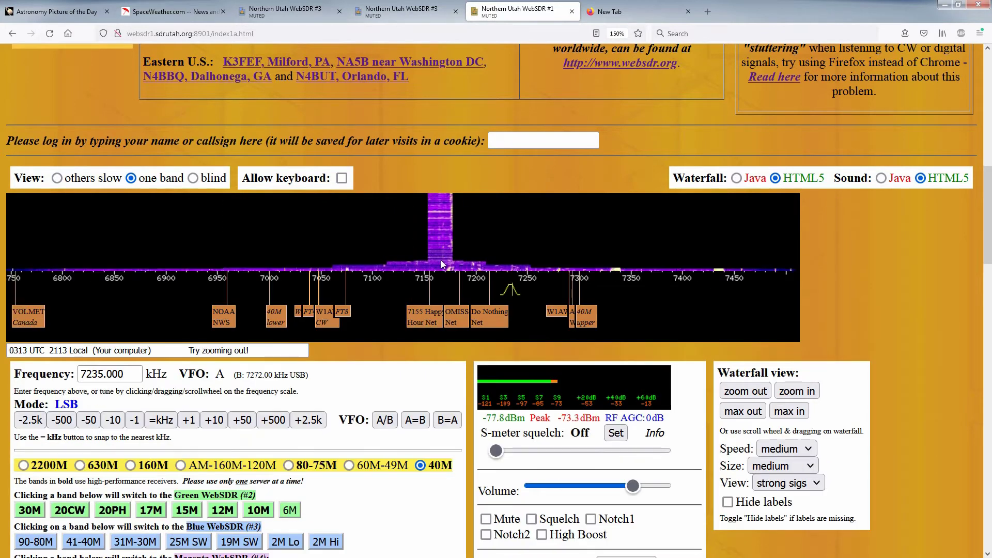
pyautogui.scroll(4, 443, 258)
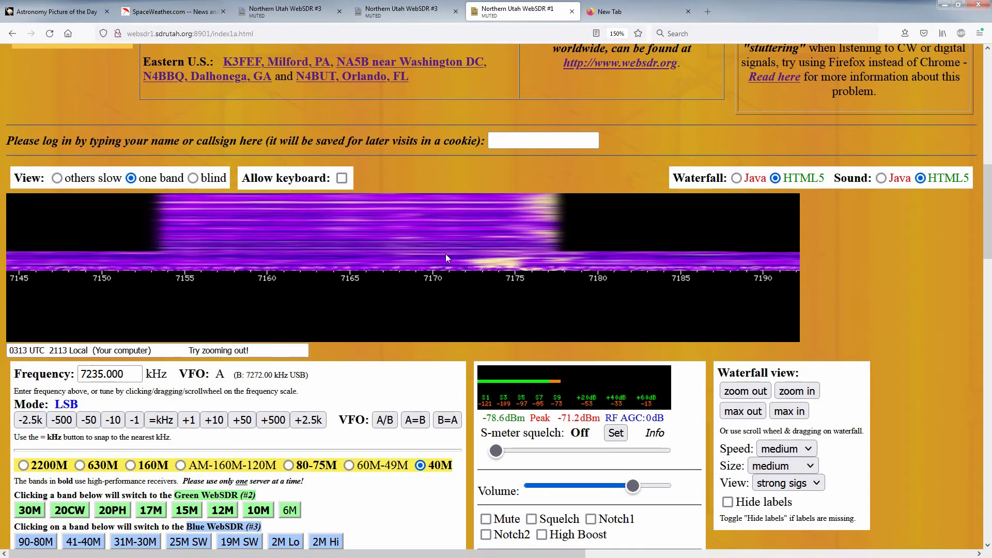
pyautogui.scroll(-1, 445, 252)
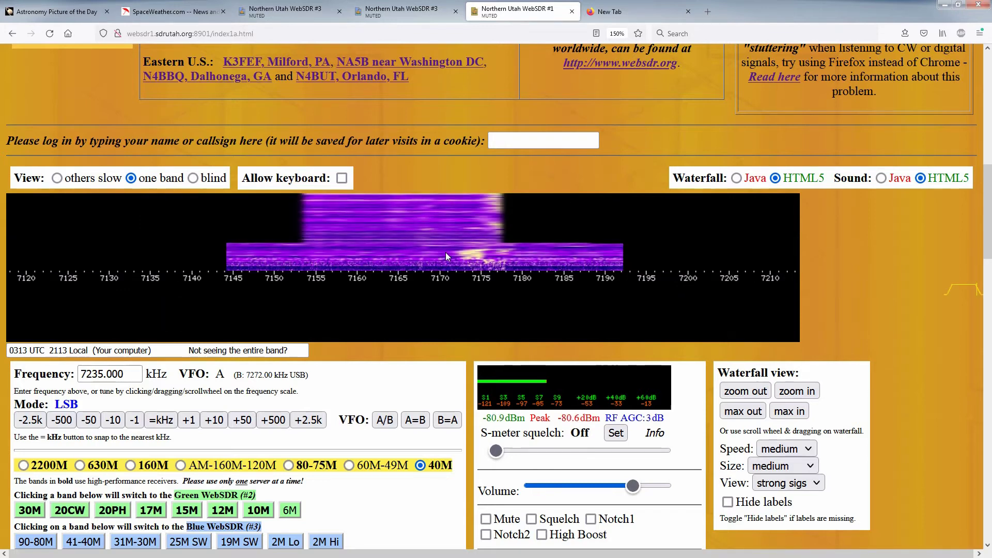
pyautogui.scroll(-3, 446, 252)
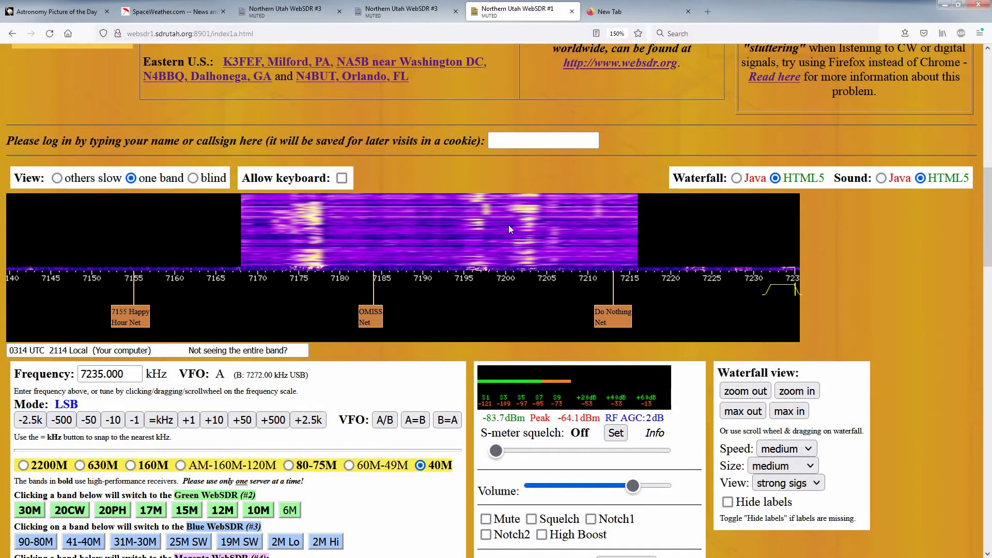
# - Pan the zoomed waterfall across 7120–7210 kHz and tune from about 7168 to 7174 kHz
pyautogui.moveTo(508, 225); pyautogui.dragTo(545, 249)
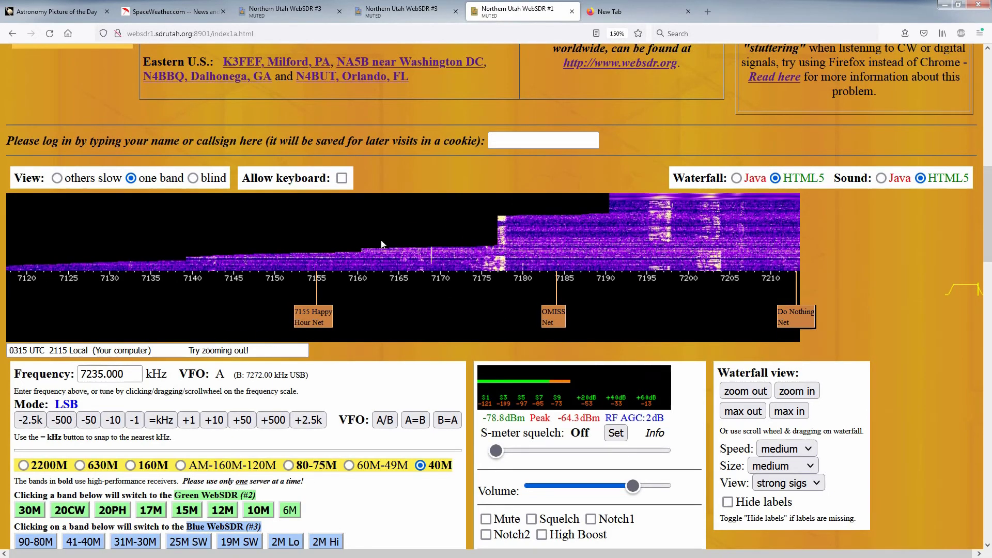
pyautogui.click(418, 285)
pyautogui.moveTo(441, 287)
pyautogui.mouseDown()
pyautogui.moveTo(222, 282)
pyautogui.moveTo(494, 300)
pyautogui.mouseUp()
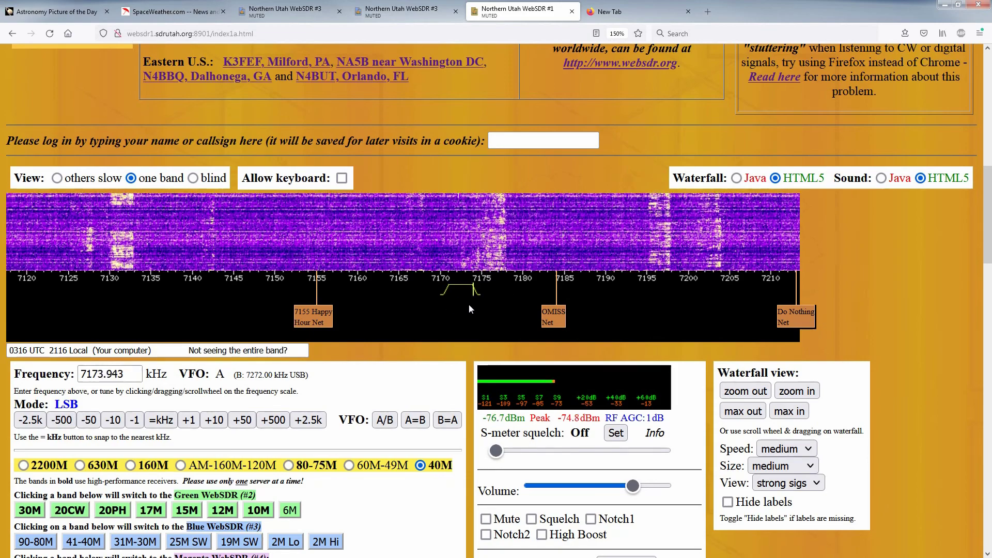